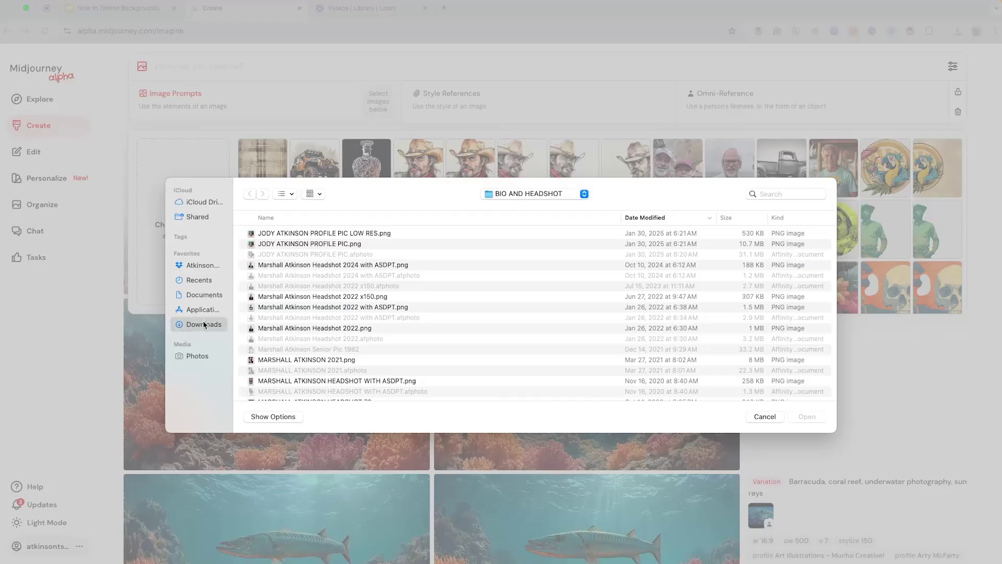
- Upload the newest viking PNG from the Downloads folder and assign it as the Omni-Reference
click(328, 234)
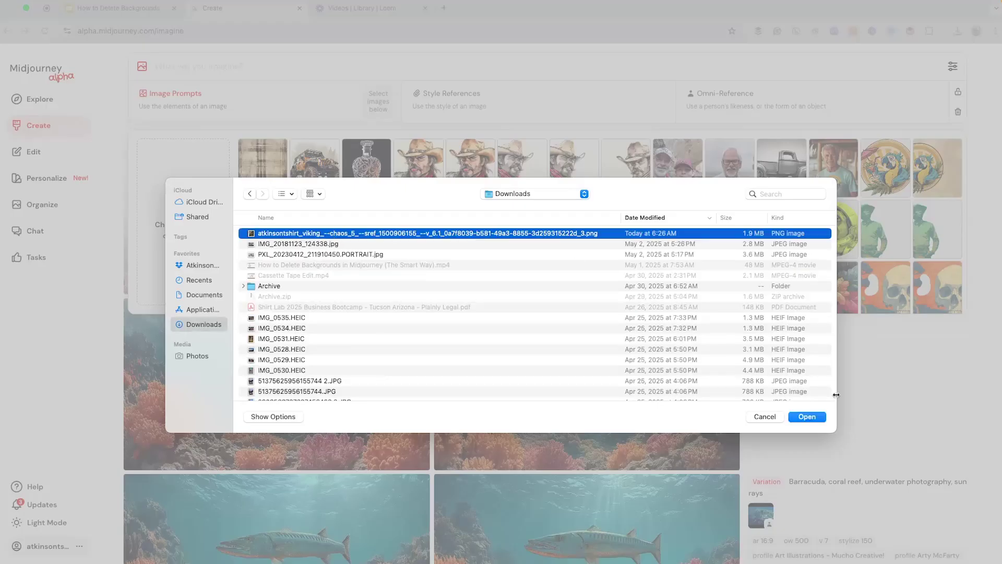
click(808, 417)
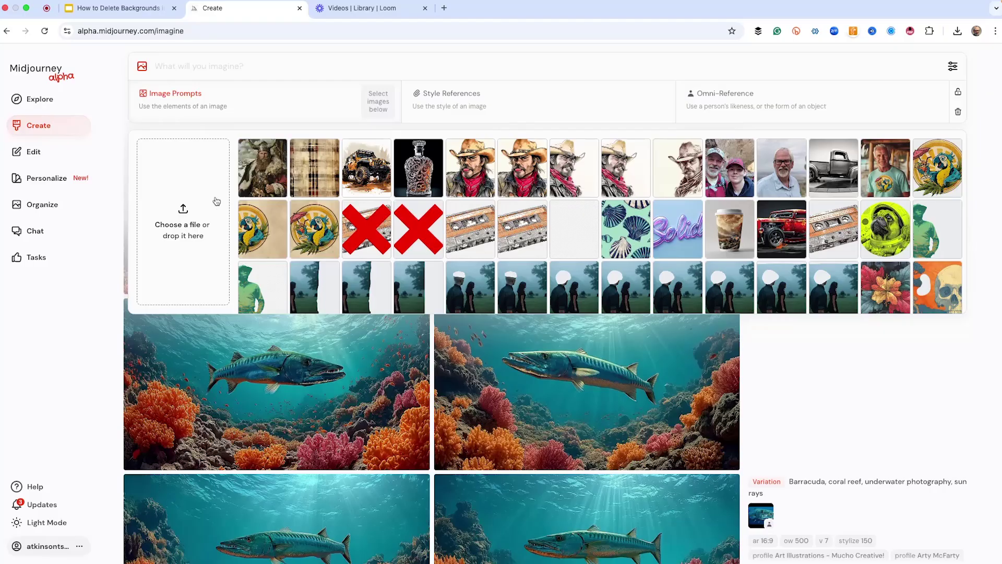
drag(262, 170, 917, 109)
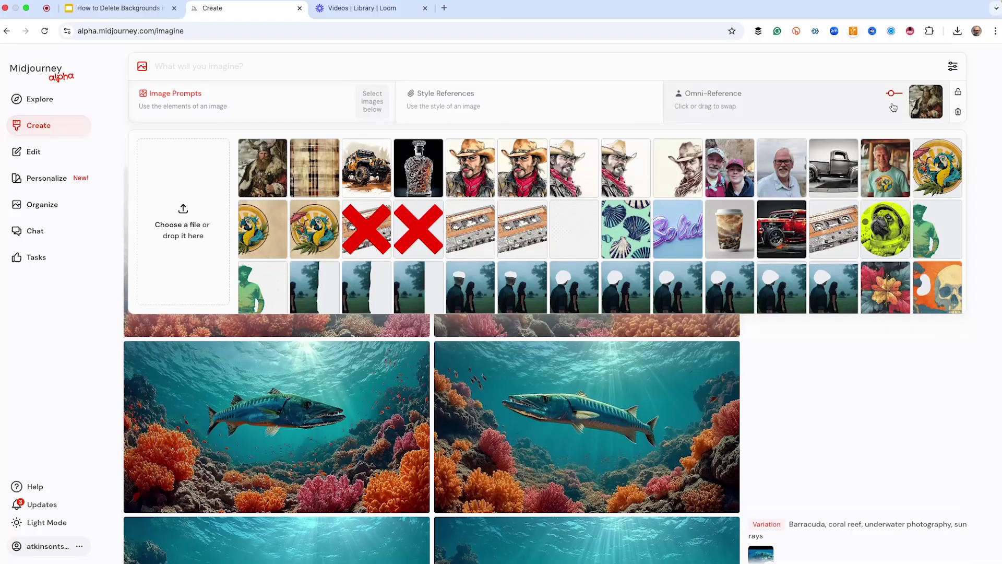
- Lock the reference images for reuse, remove the viking image from the Omni-Reference, and place it there again
click(959, 93)
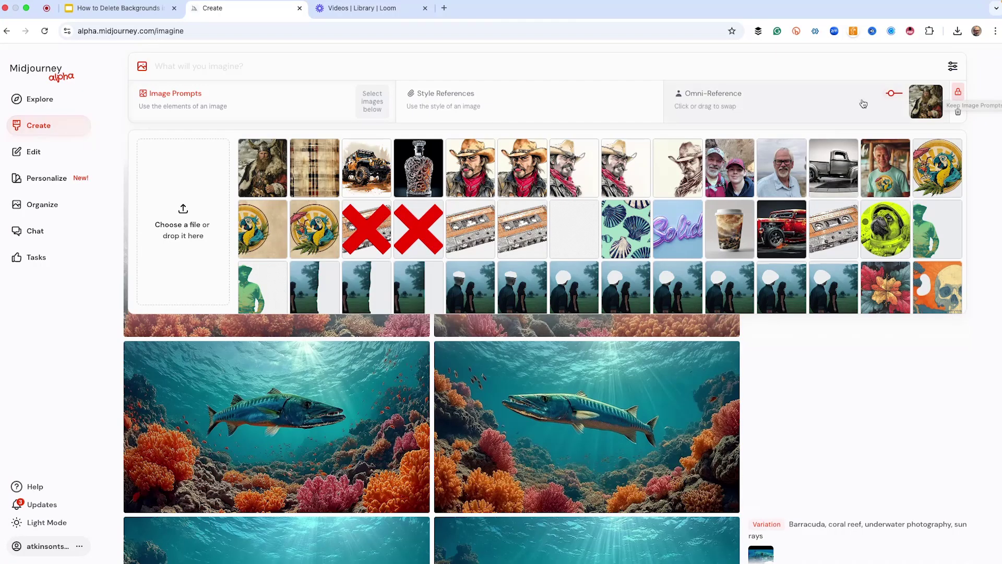
click(936, 97)
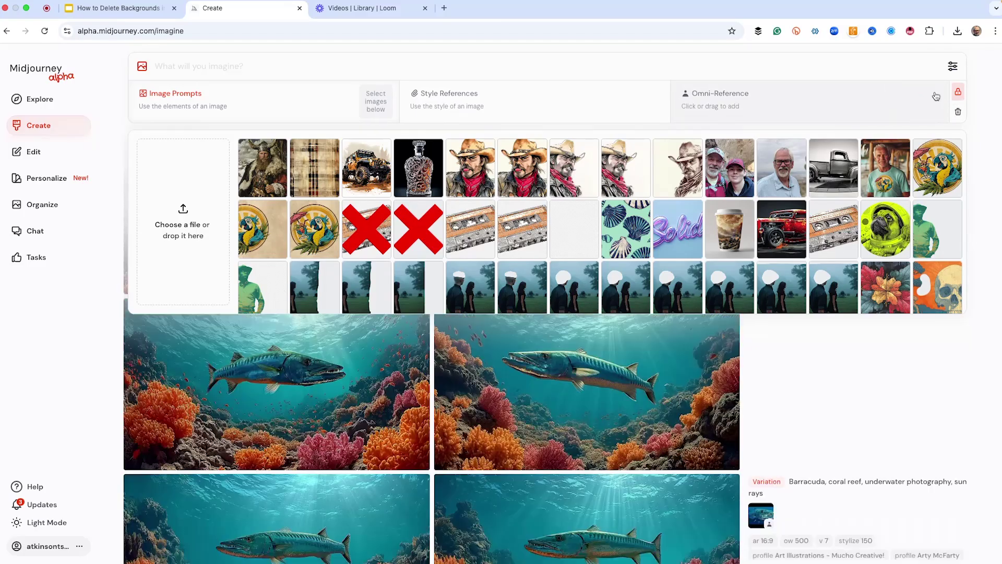
drag(262, 167, 914, 114)
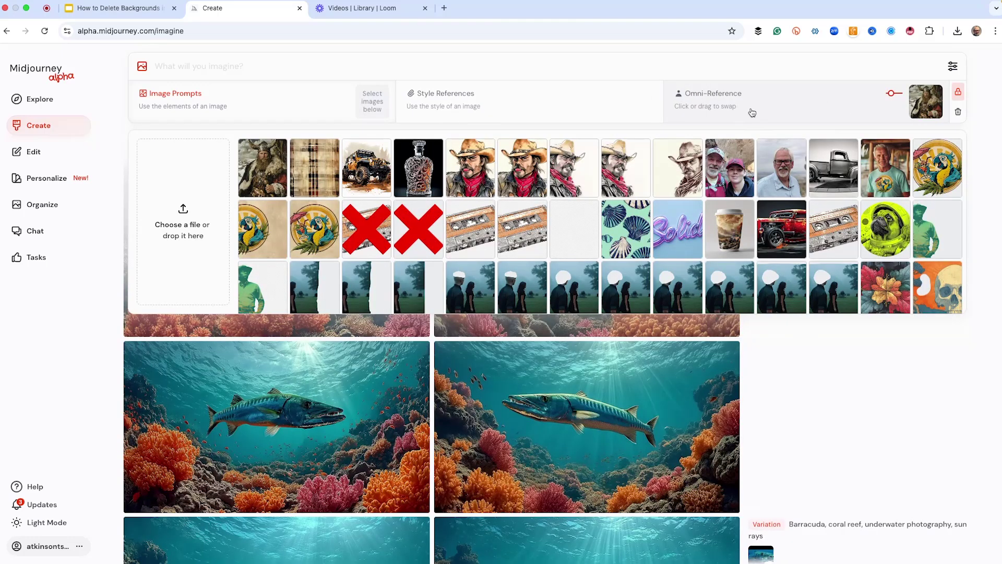
- Set the Omni Strength to 175
click(896, 98)
mouse_move(803, 133)
mouse_down()
mouse_move(776, 132)
mouse_move(912, 134)
mouse_move(794, 134)
mouse_up()
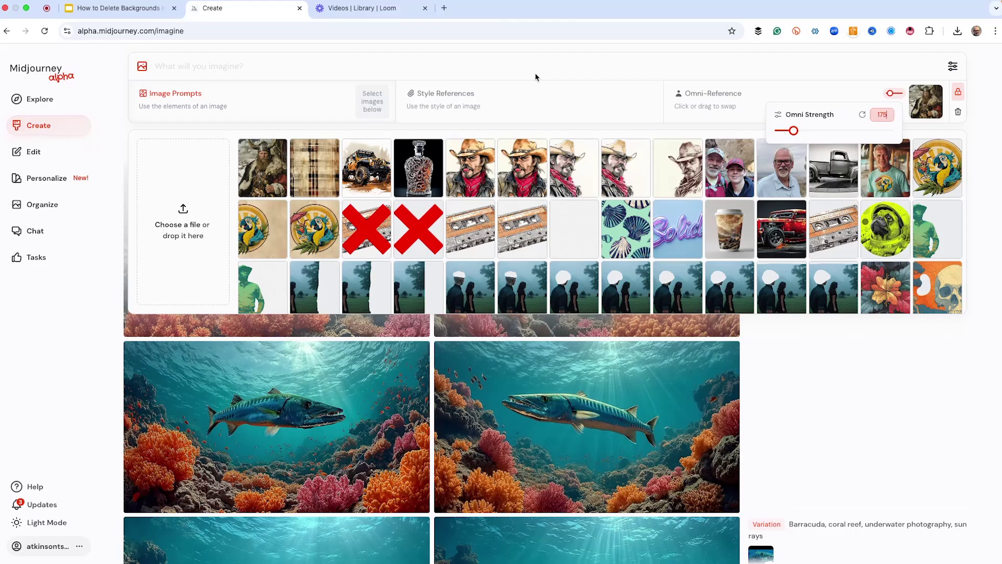
- Enter the prompt "Viking, corporate photography style, CEO type photography, ISO 100 --ow 80"
click(177, 65)
click(174, 66)
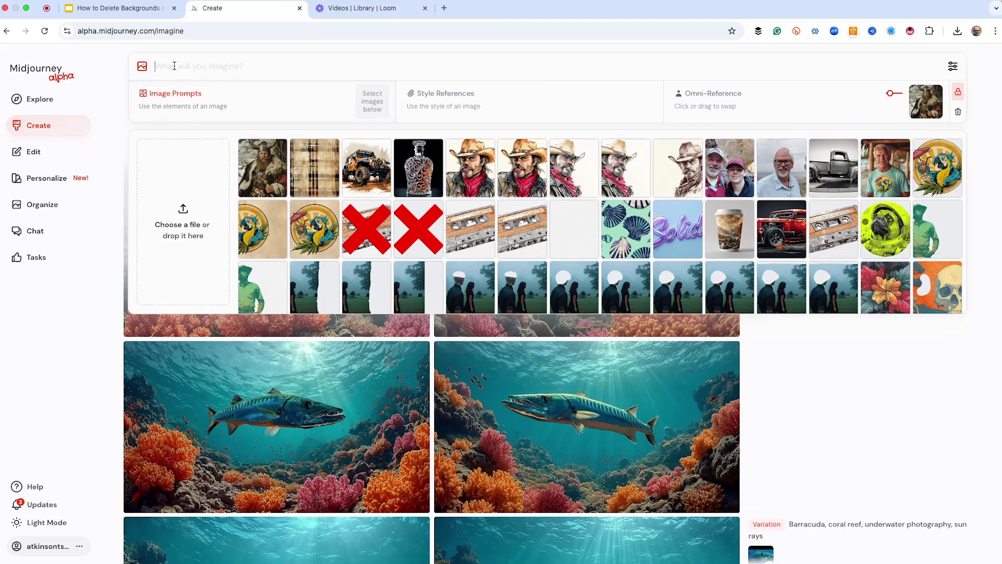
text(Viking)
text(, corporate photograp)
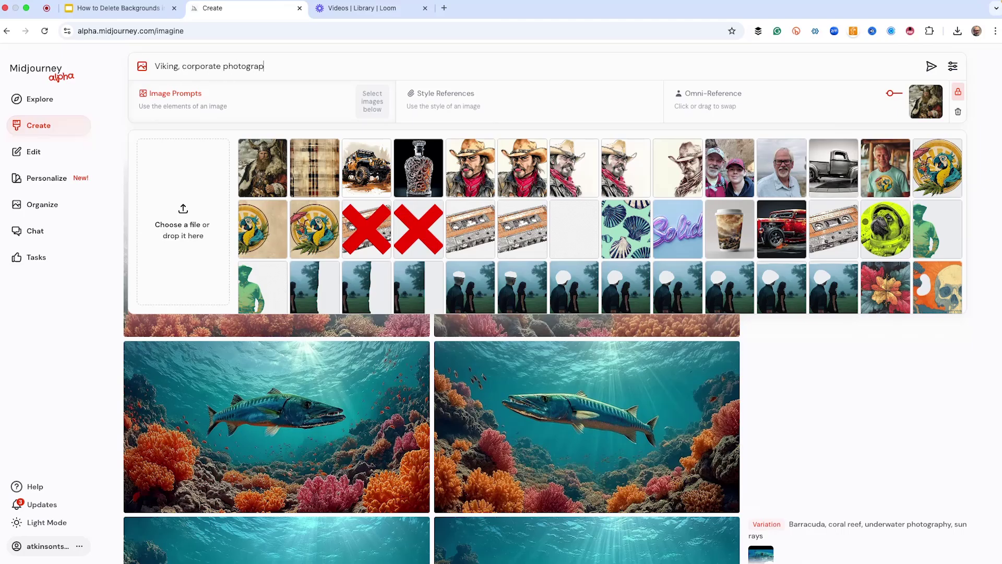
text(hy style, CEO type photography, ISO 100)
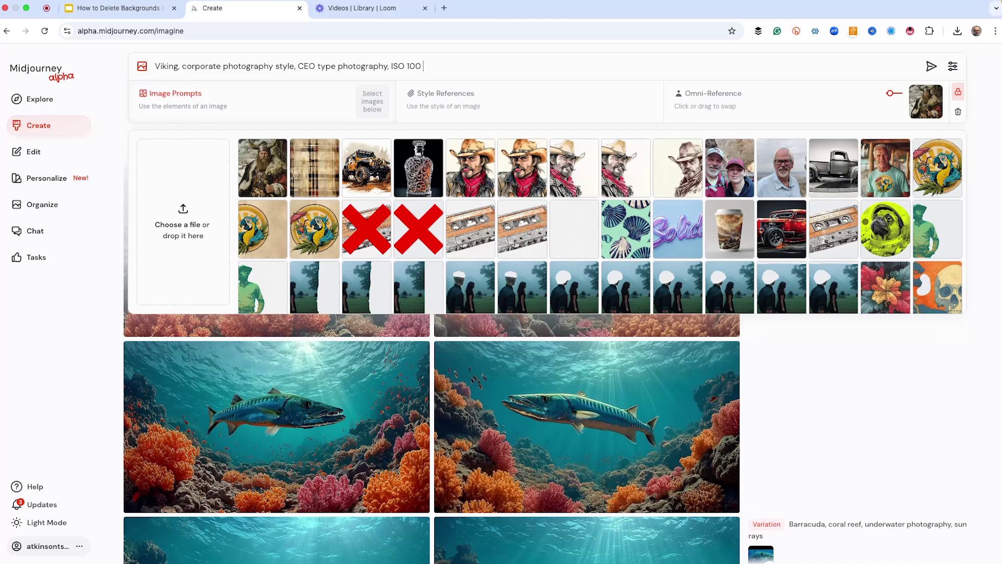
text(--ow 80)
- Set the image size to 5:6 portrait and adjust the stylization slightly
click(954, 67)
drag(379, 227, 296, 231)
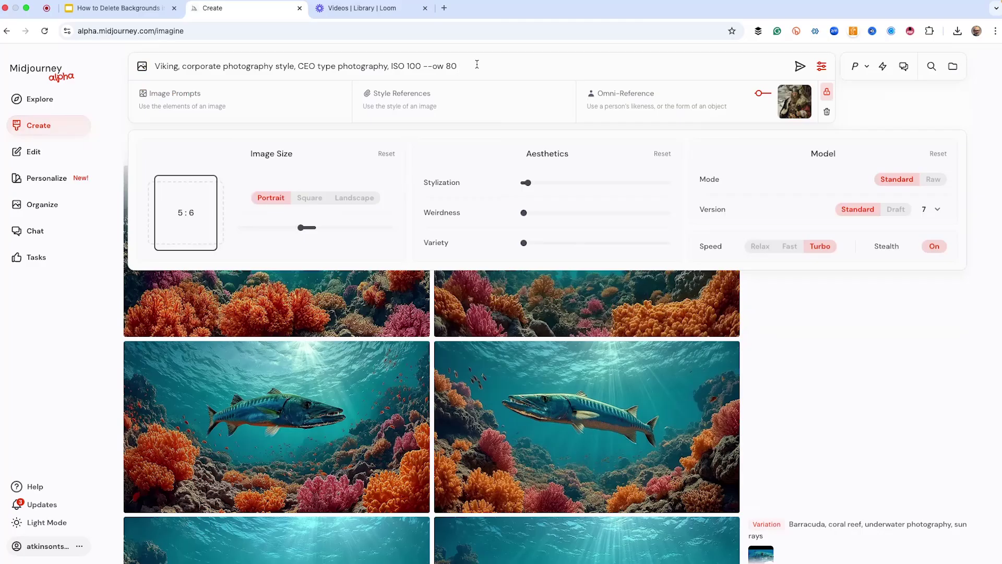
mouse_move(528, 184)
drag(529, 183, 535, 183)
- Add --r 4 to the end of the Viking prompt and submit it to generate the images
click(476, 65)
text(--r 4)
key(Return)
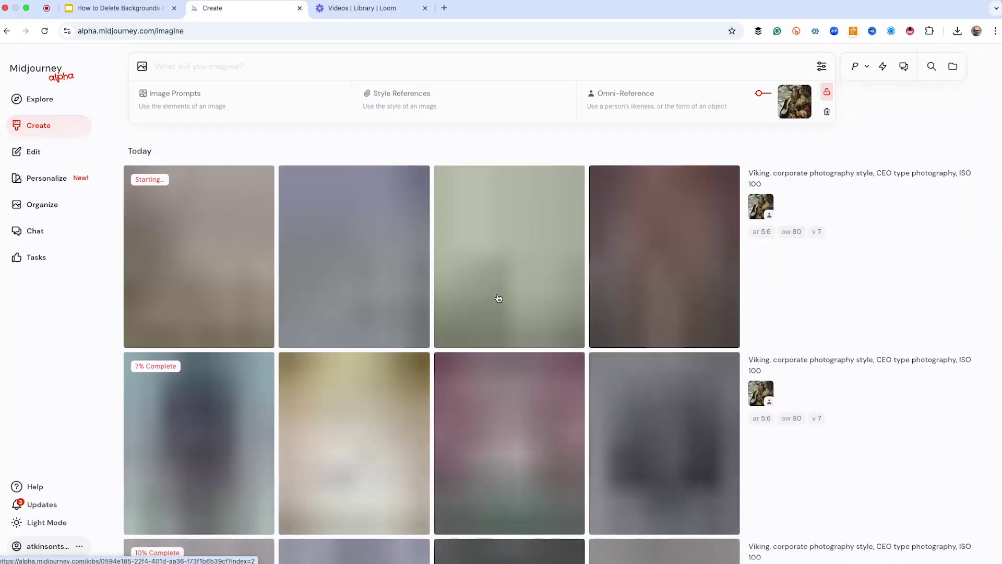
- Open the fourth image of the lowest Viking set, view the Omni-Reference enlarged for comparison, and return to the results
scroll(496, 300, down, 5)
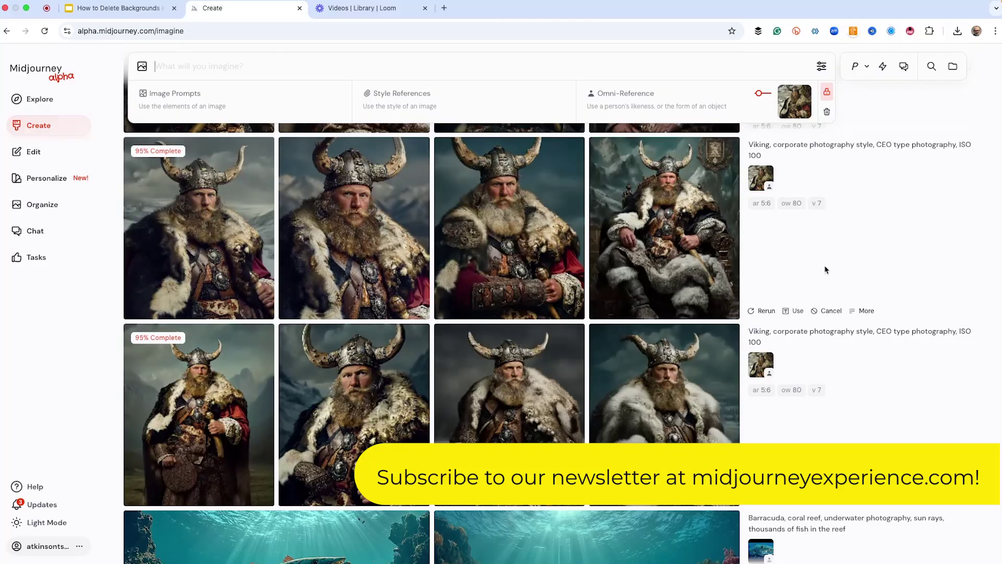
click(661, 405)
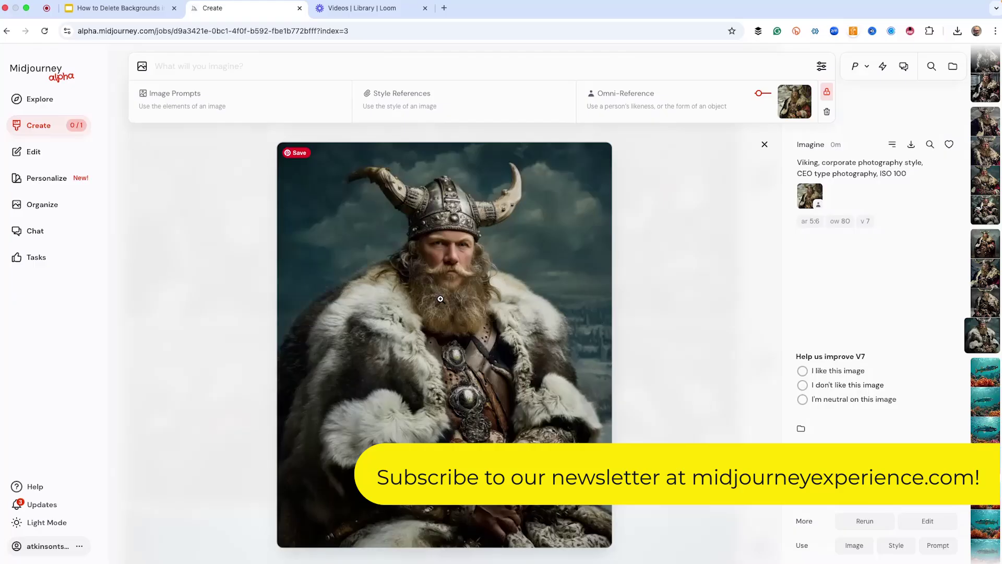
drag(441, 299, 783, 103)
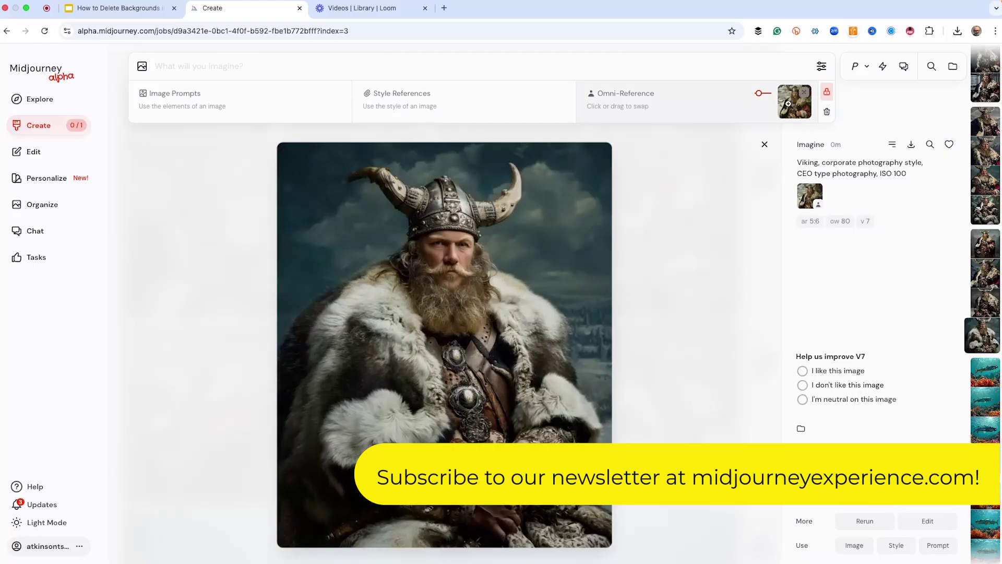
click(790, 105)
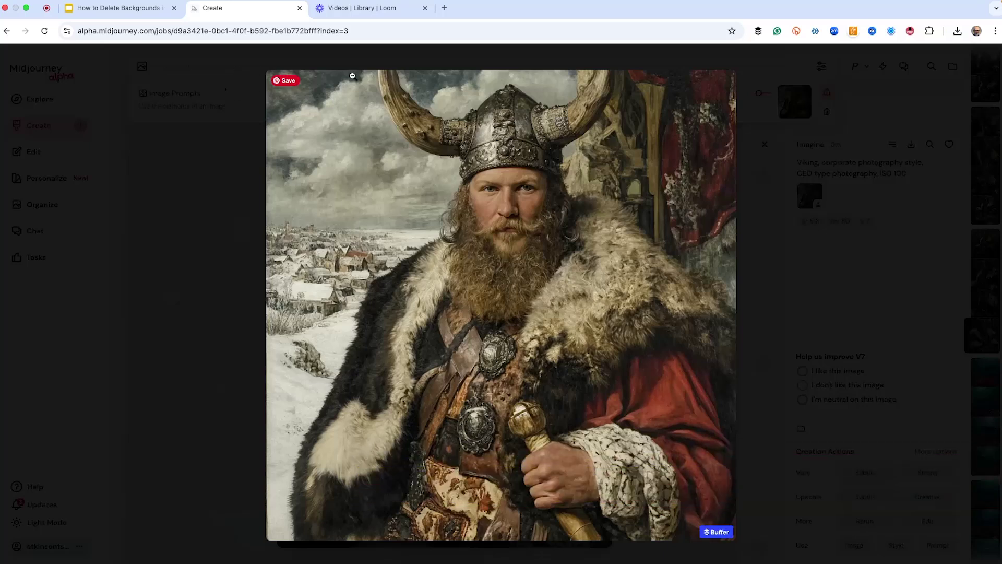
click(6, 33)
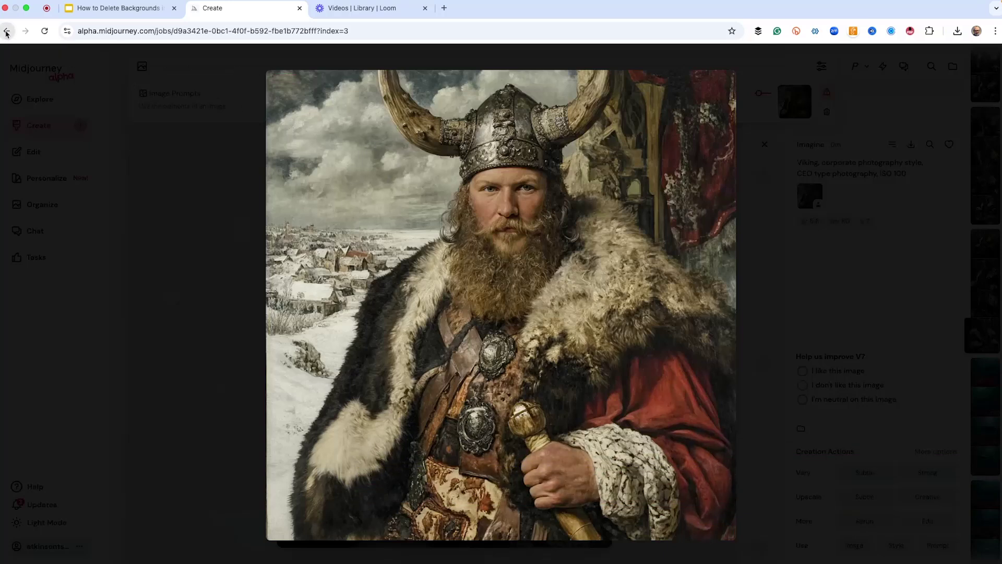
click(873, 208)
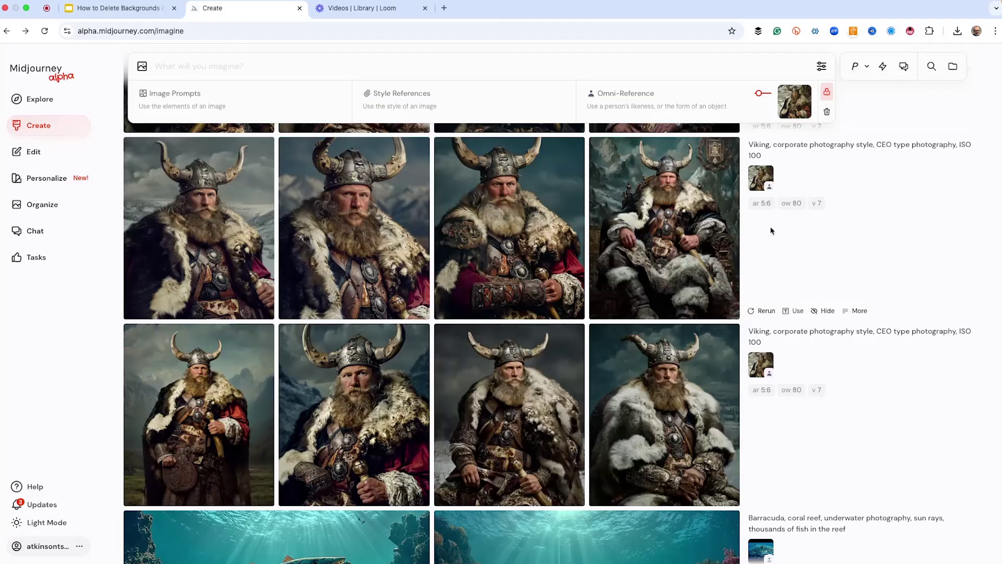
- Reopen the fourth image of the lowest Viking set and page through the corporate-style images up to the newest set
click(665, 402)
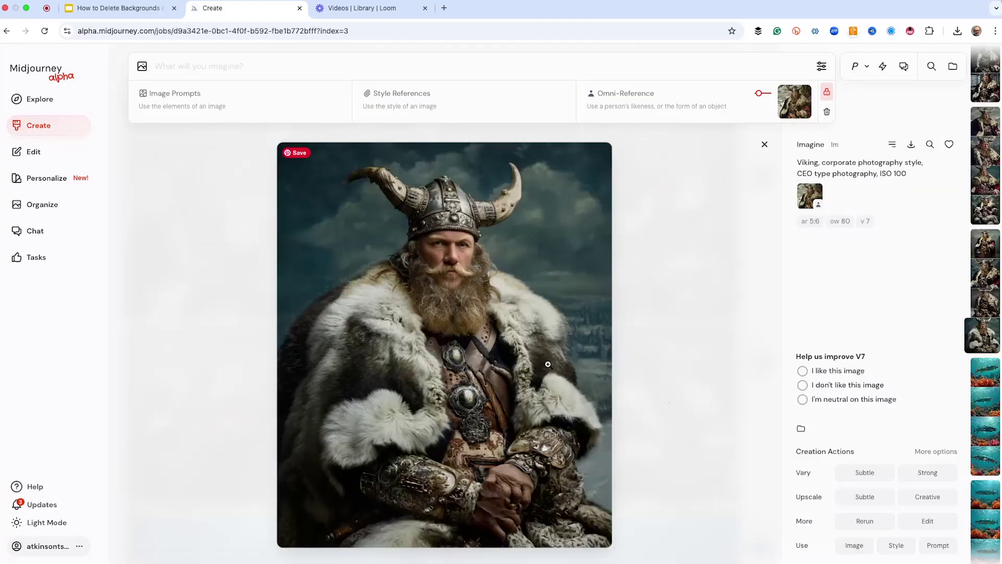
key(Left)
key(Left)
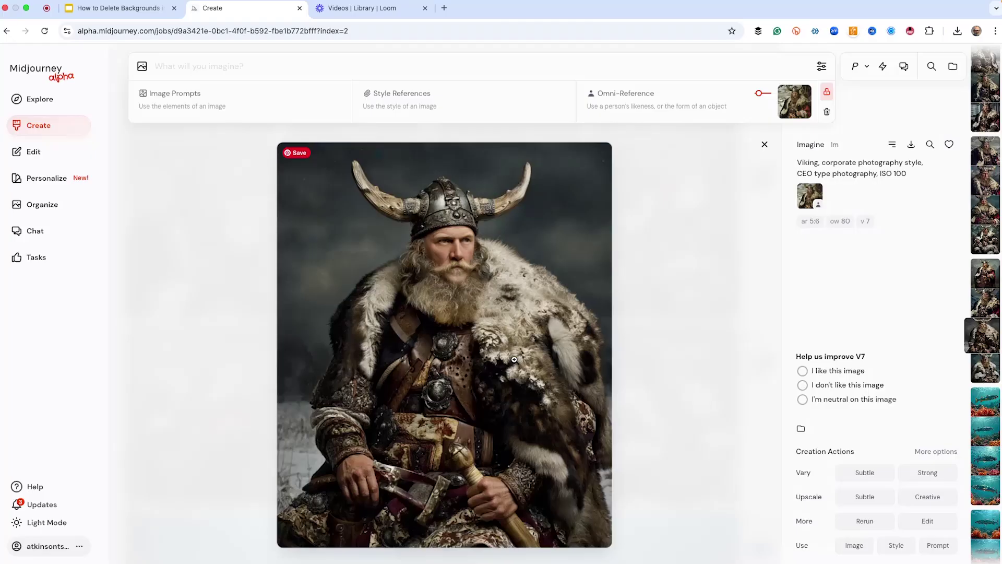
key(Left)
key(Left)
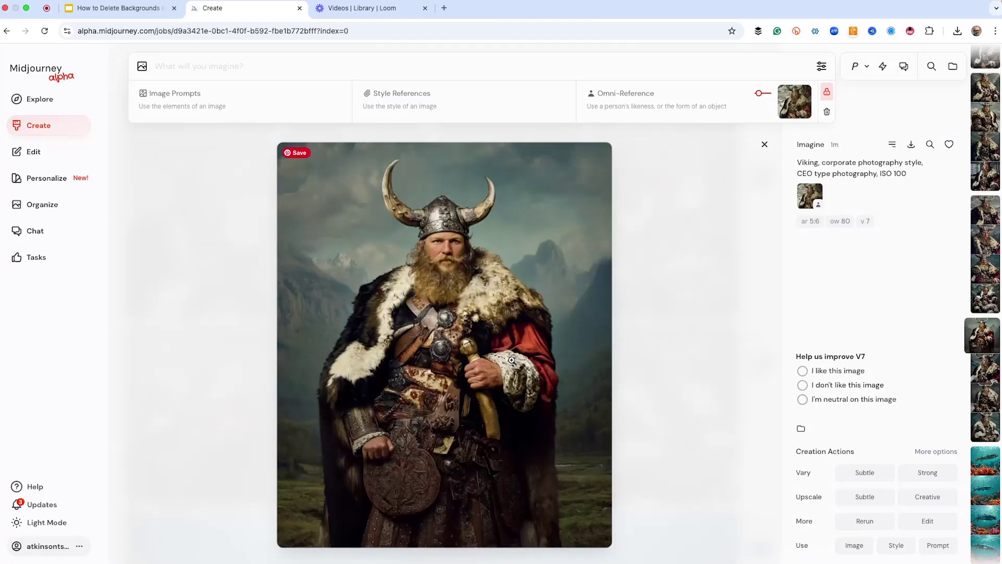
key(Left)
key(Left)
key(Left)
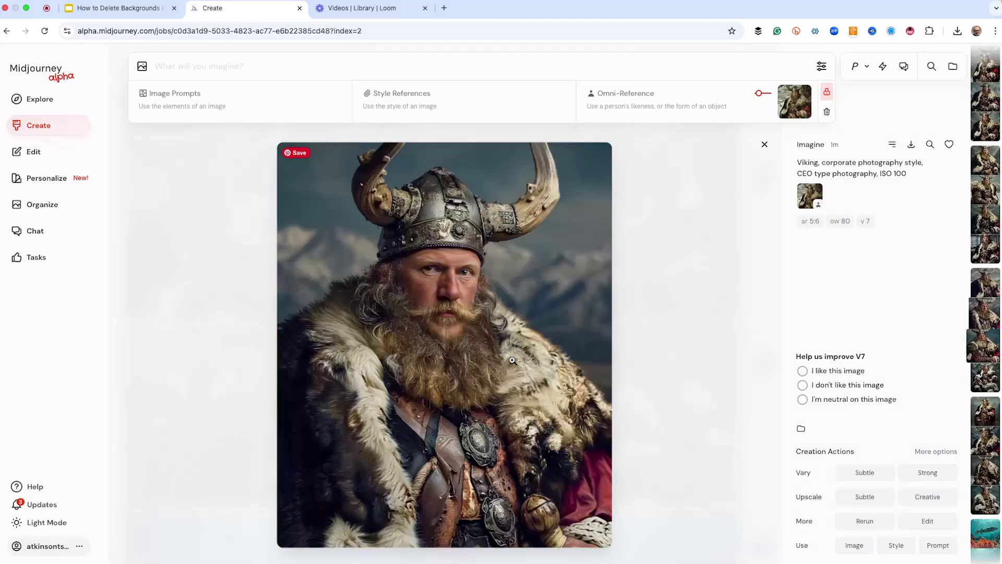
key(Left)
key(Left)
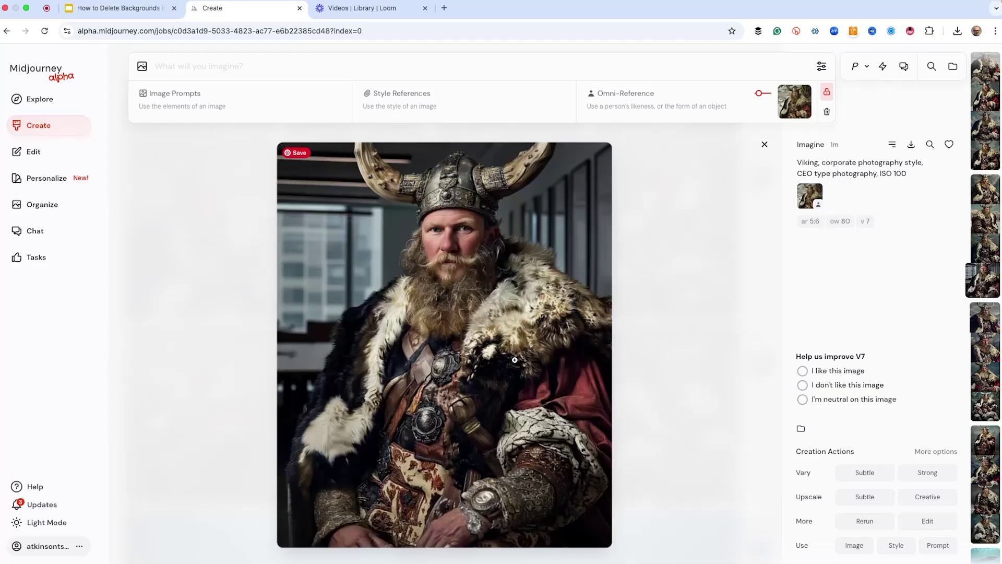
key(Left)
key(Left)
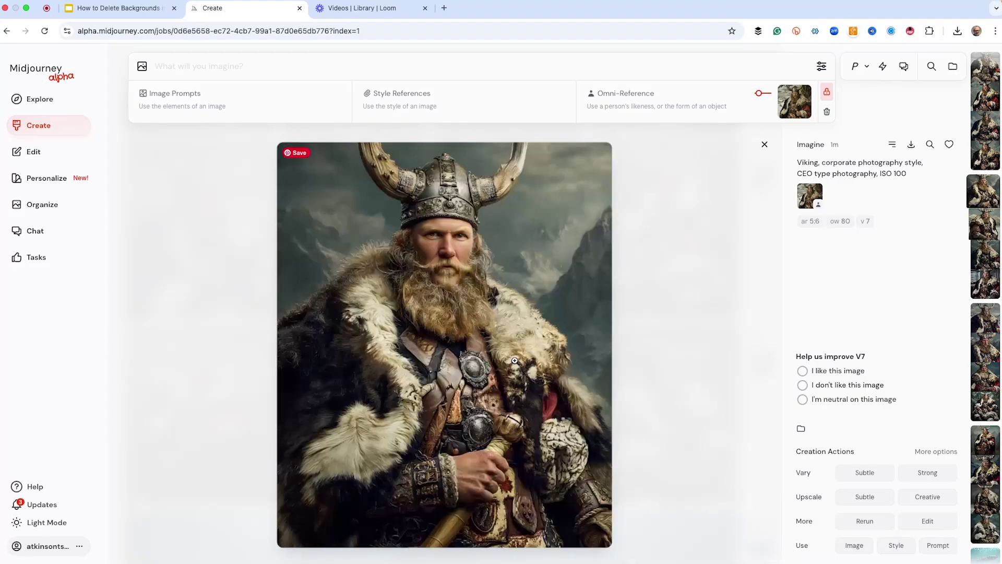
key(Left)
key(Left)
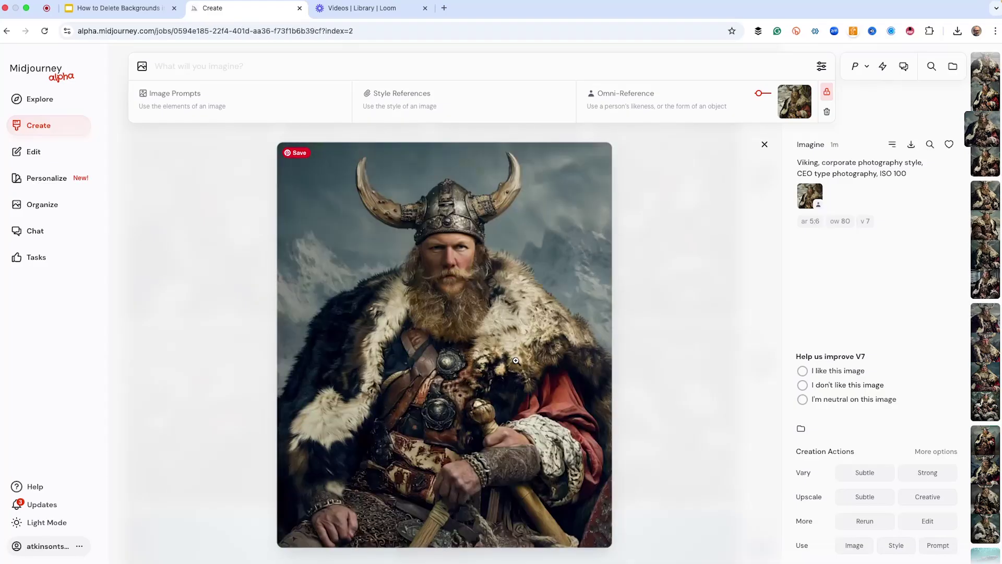
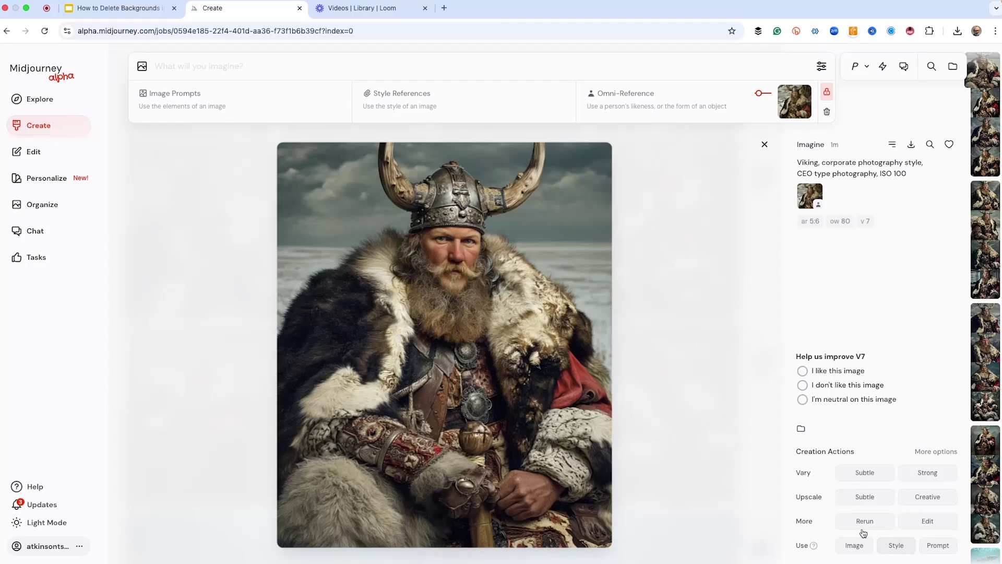
- Reuse the open image's prompt, replacing its style text with "high contrast side lighting, loose watercolor portrait, pastels, light sage green background"
click(944, 551)
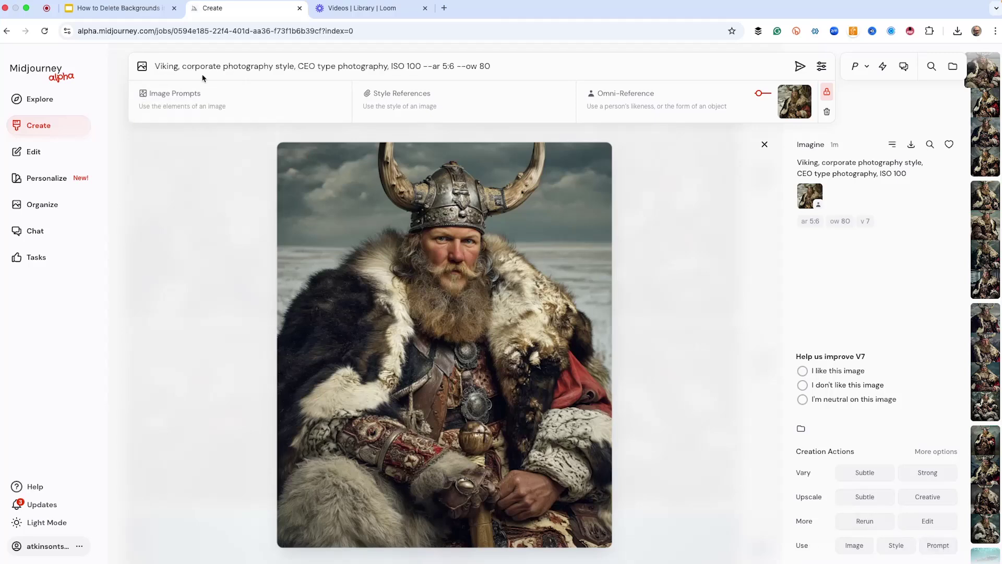
drag(183, 69, 420, 70)
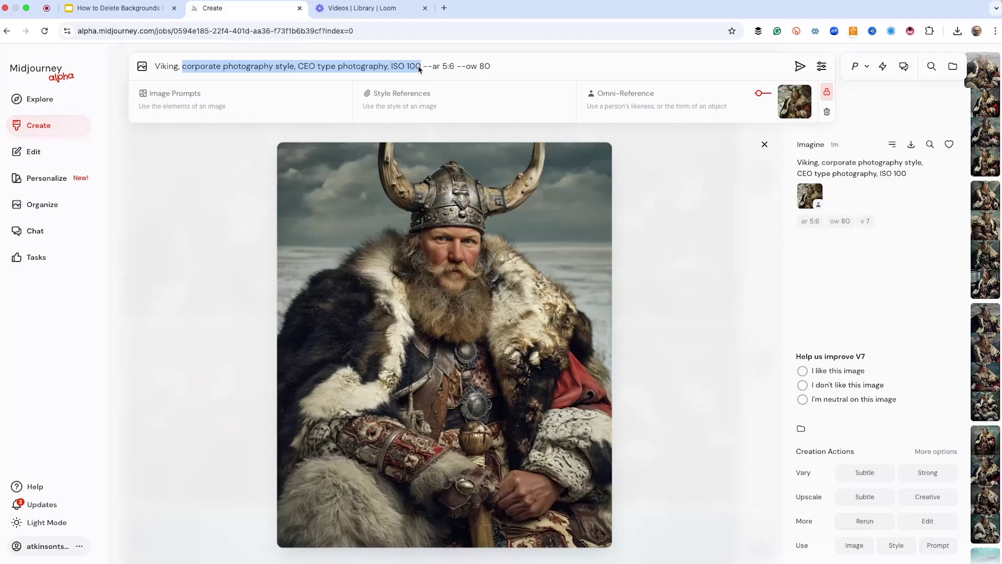
text(high contrast side lighting, loose watercolor portrait, pastels, )
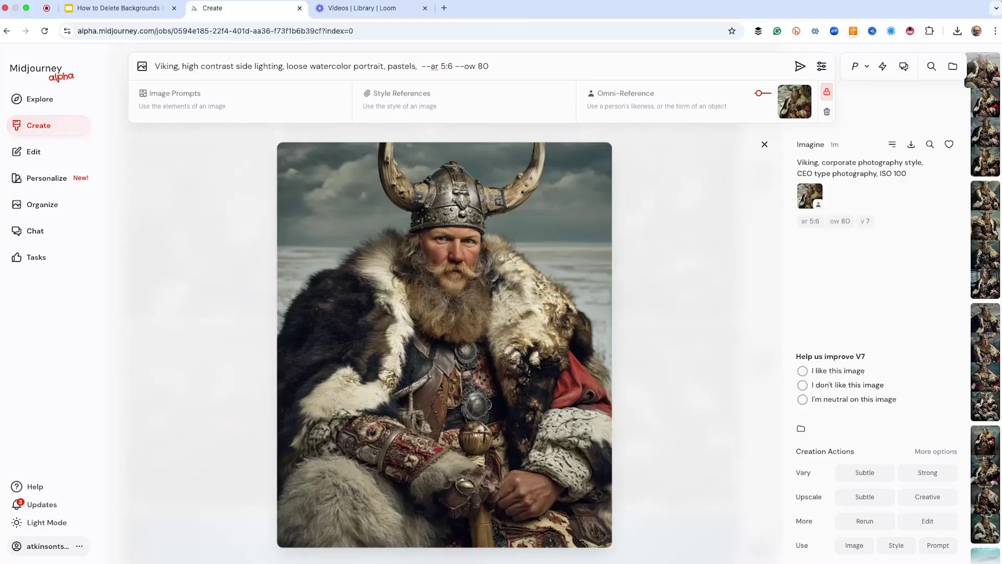
text(light sa)
text(ge green backg)
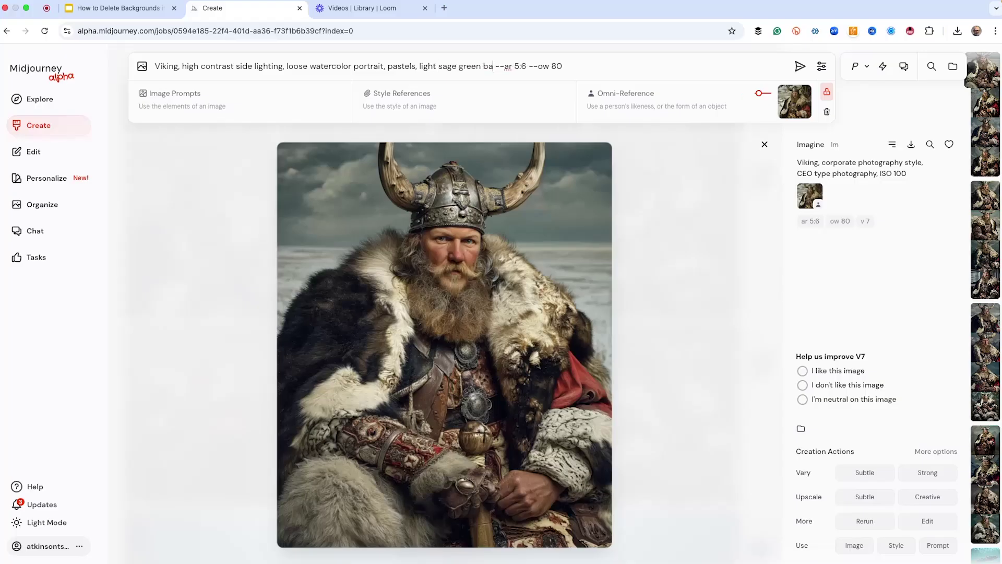
text(round)
- Append --r 4 to the watercolor Viking prompt and submit it for generation
click(631, 67)
text(--r 4)
key(Return)
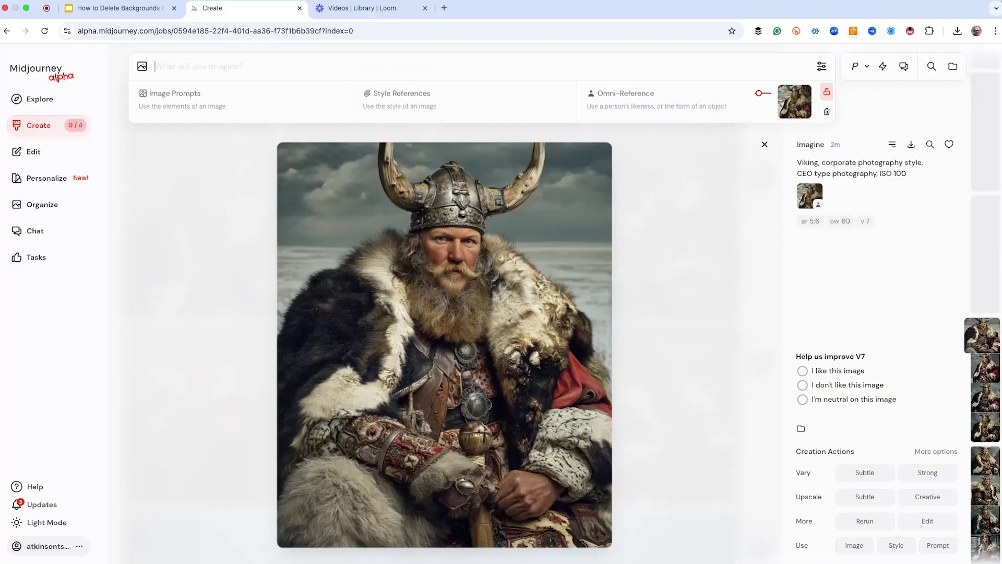
- Return to the results, open a watercolor Viking portrait, and page through the neighbouring images to compare them with the reference
click(765, 144)
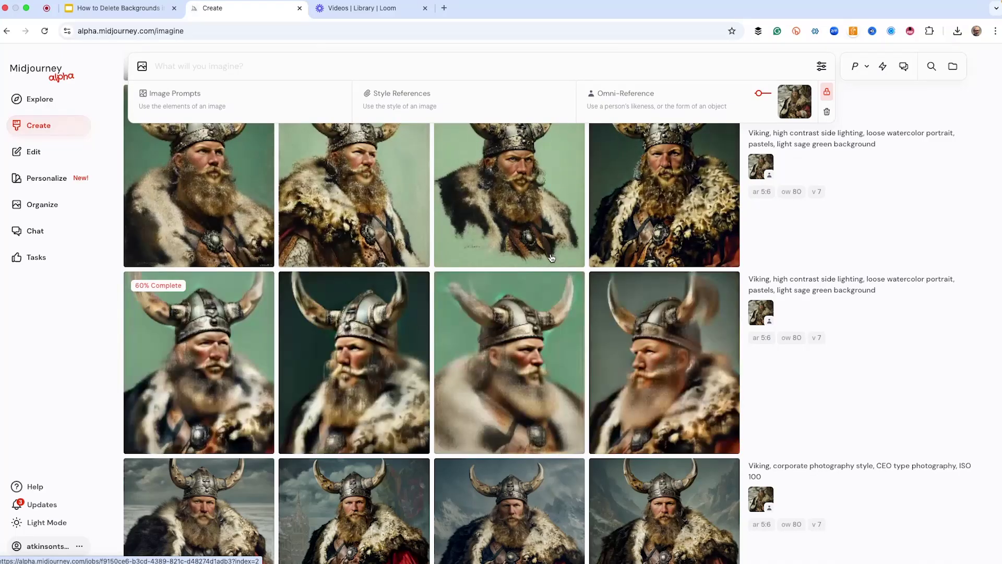
click(687, 361)
key(Left)
key(Left)
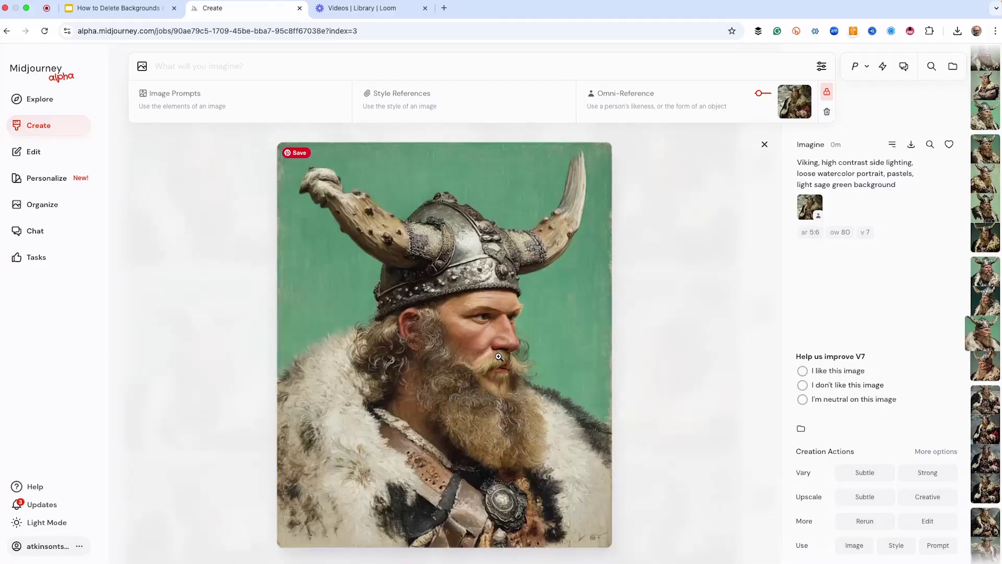
key(Right)
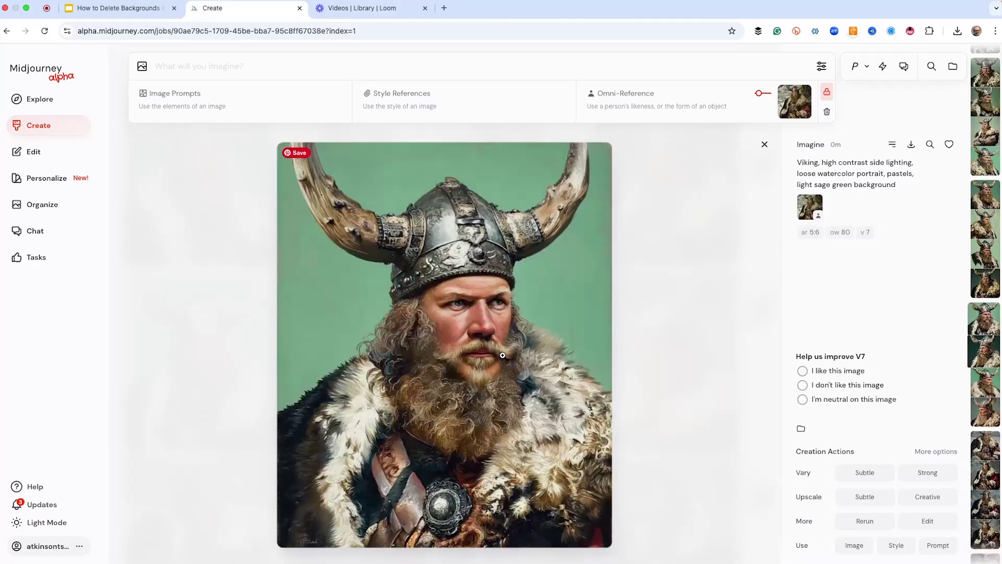
key(Right)
key(Left)
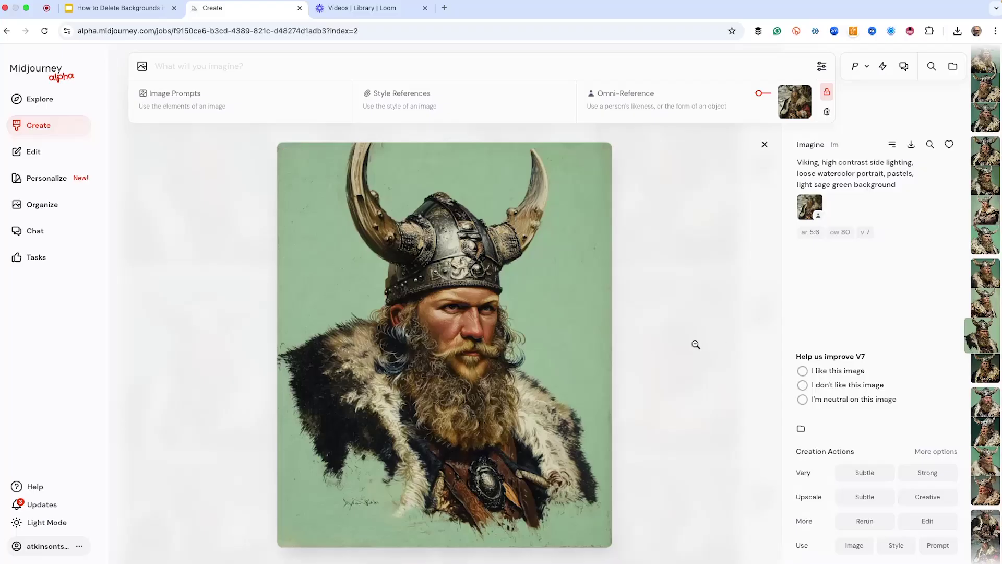
- Page through the neighbouring sage-green Viking portraits to compare their style and likeness at omni weight 80
key(Left)
key(Left)
key(Left)
key(Left)
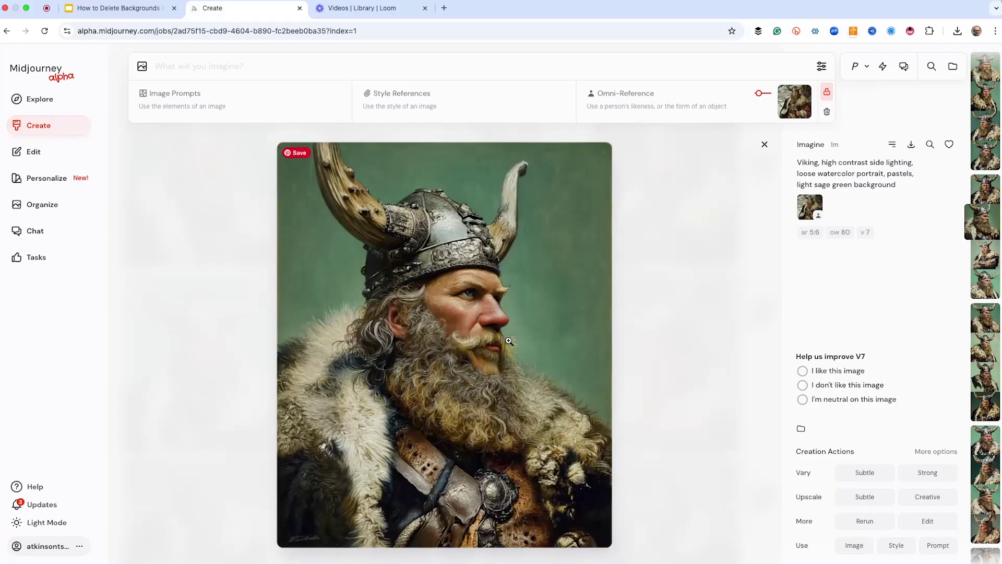
key(Left)
key(Left)
key(Left)
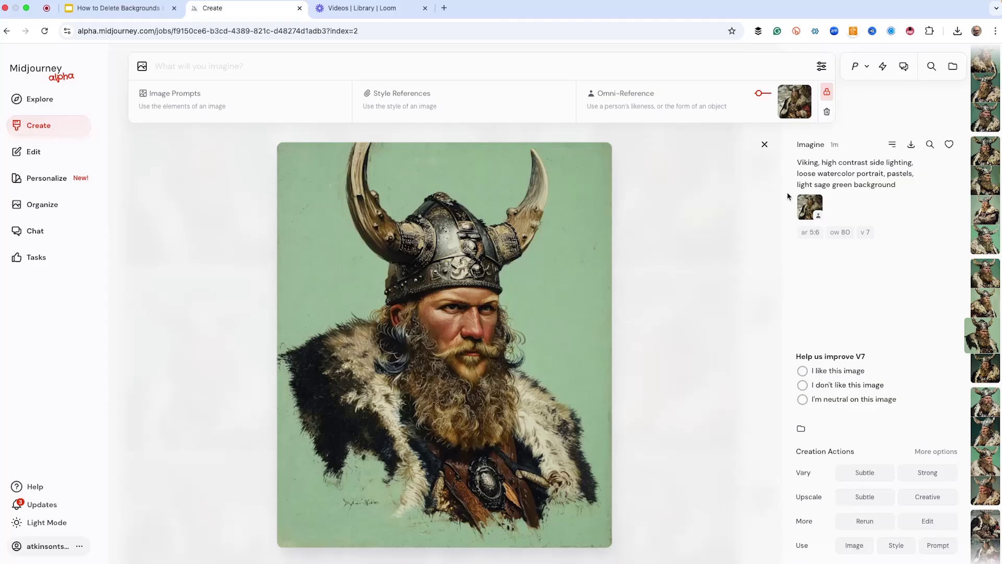
- Reuse the prompt of the newest watercolor set's third image, replacing its omni weight with {40, 400, 1000}, and submit it
click(763, 145)
scroll(540, 232, up, 5)
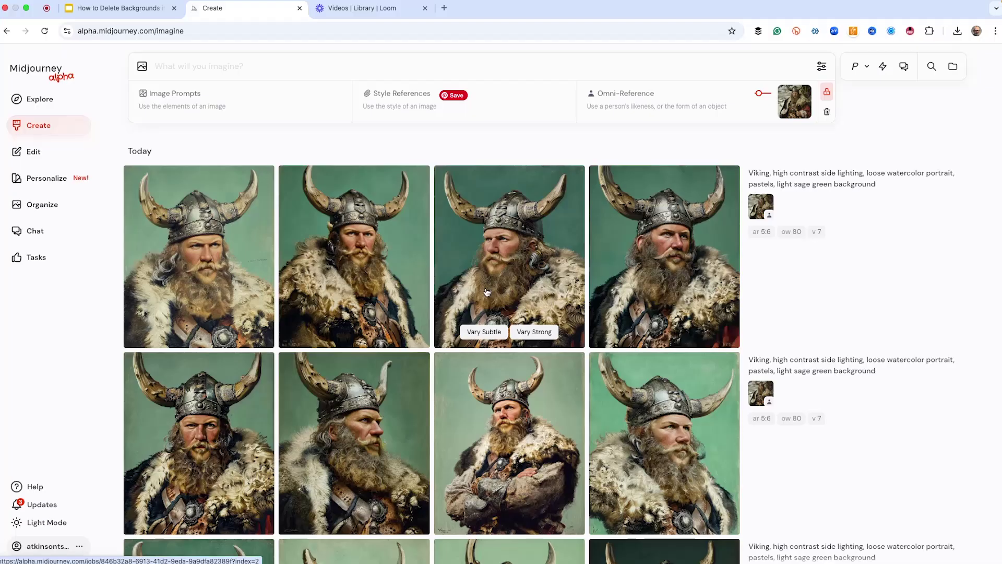
click(522, 278)
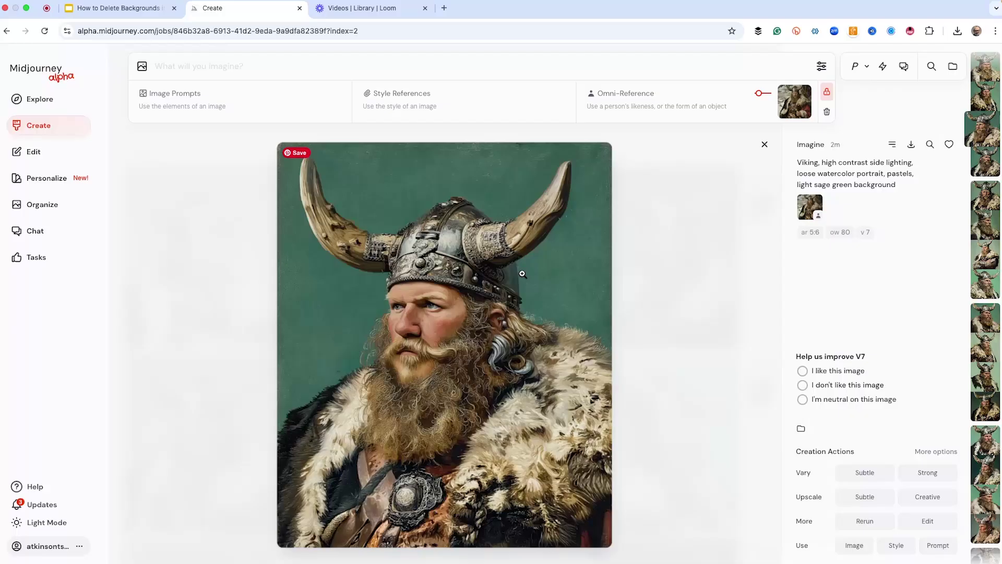
click(934, 548)
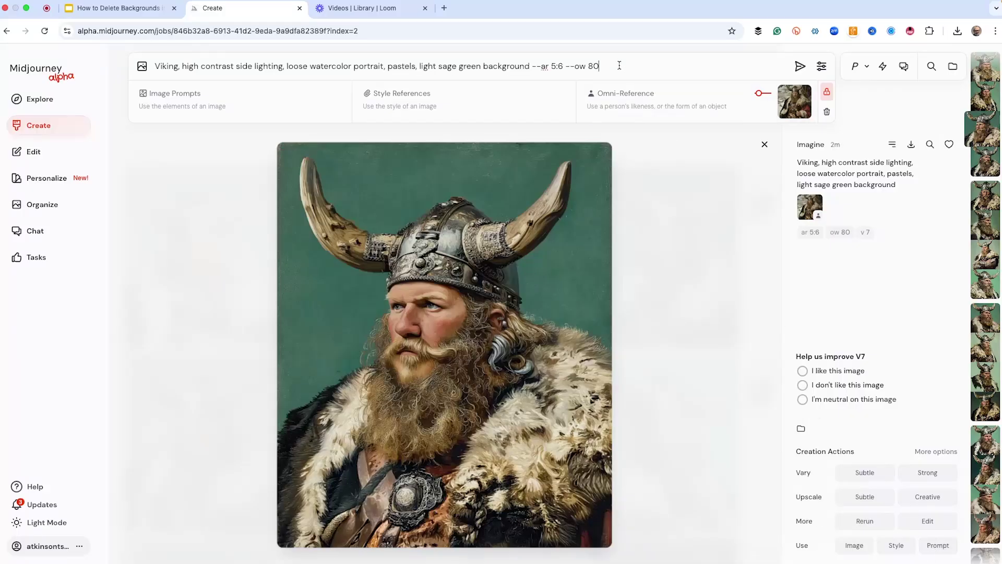
key(BackSpace)
key(BackSpace)
text({40, 400, 100})
key(Return)
- Return to the results, open an omni-weight 40 portrait, and page through the 400 set up to the first 1000 portrait
click(764, 144)
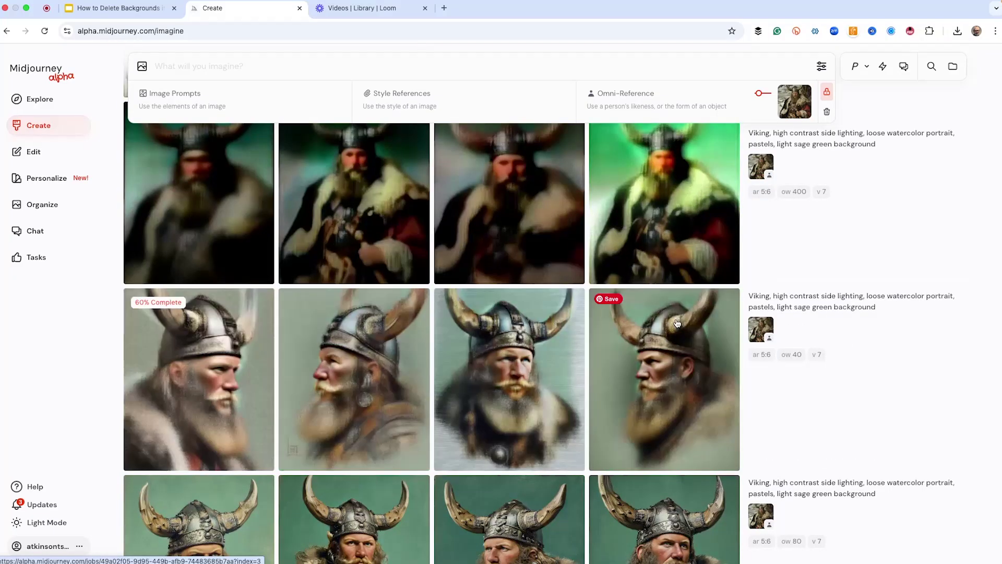
click(509, 369)
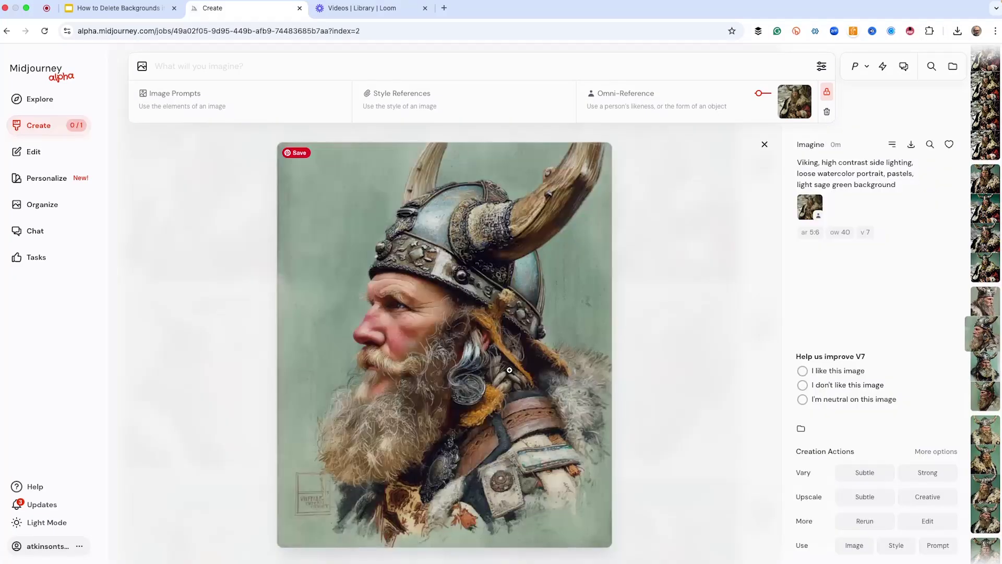
scroll(509, 370, down, 2)
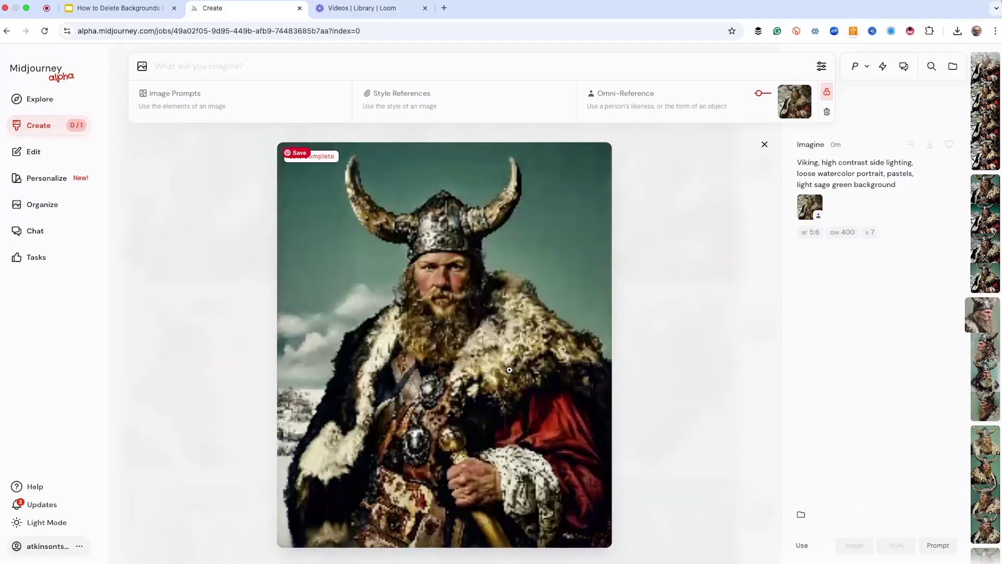
scroll(510, 379, up, 1)
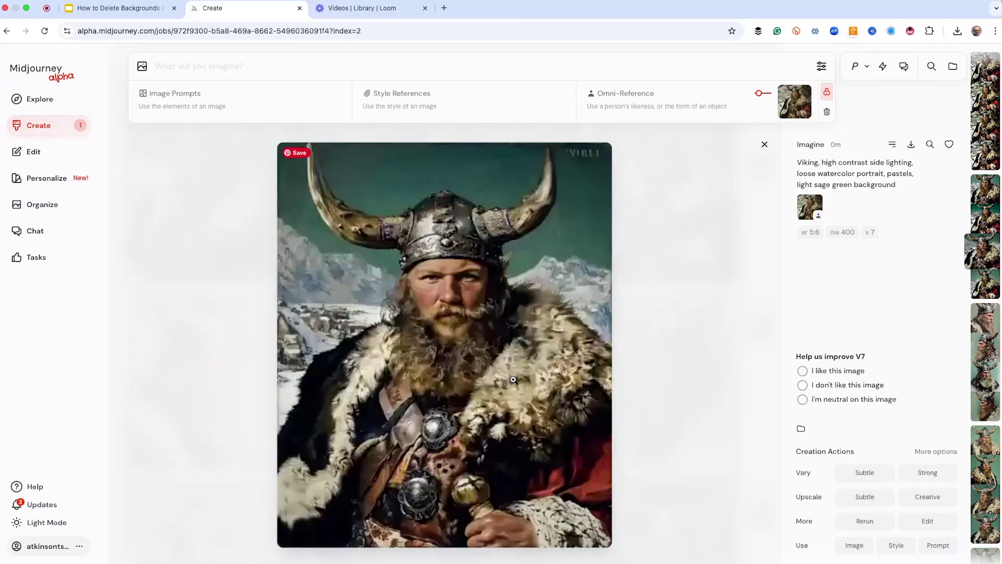
scroll(513, 379, up, 1)
scroll(513, 379, up, 1)
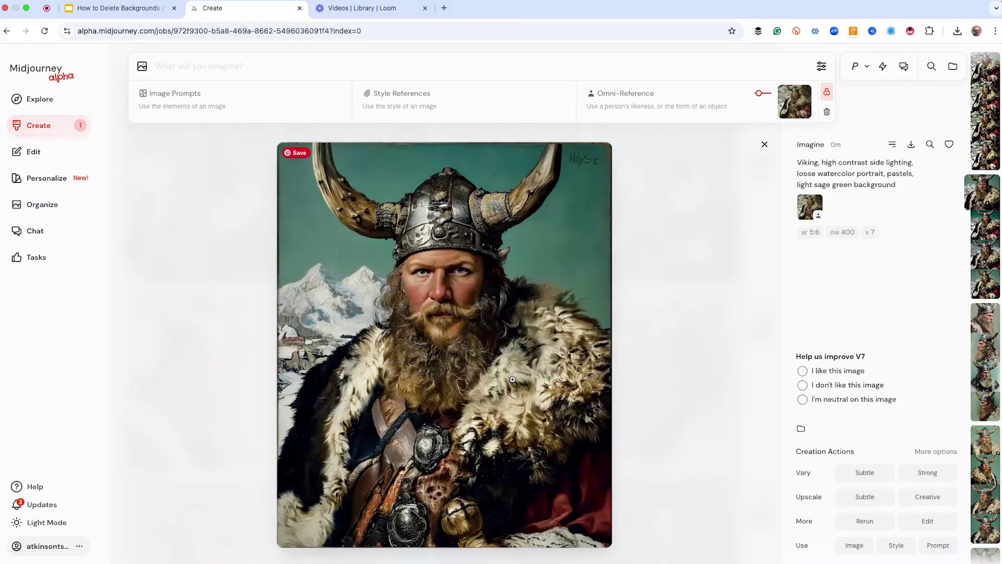
scroll(513, 380, up, 1)
scroll(513, 380, up, 1)
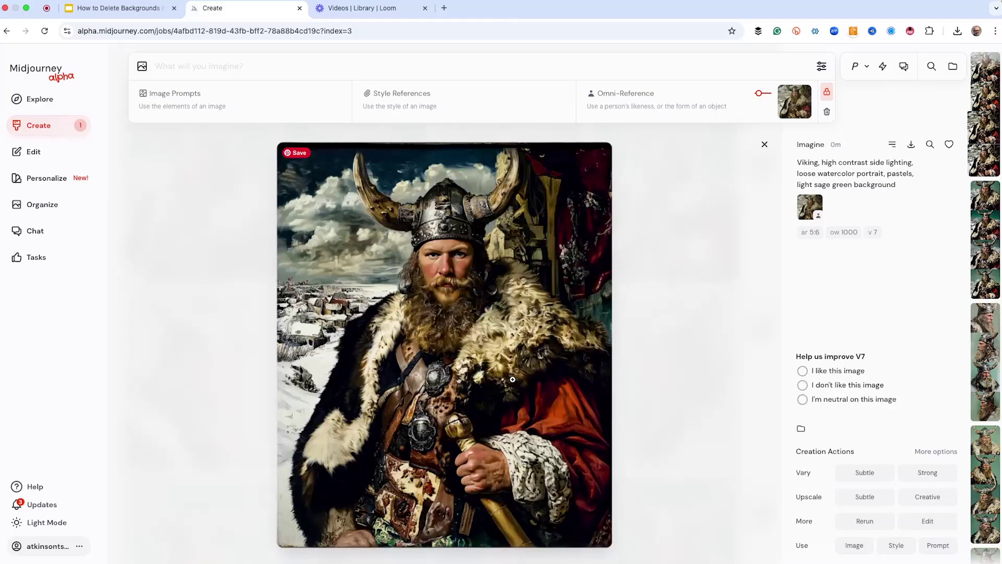
scroll(513, 379, up, 1)
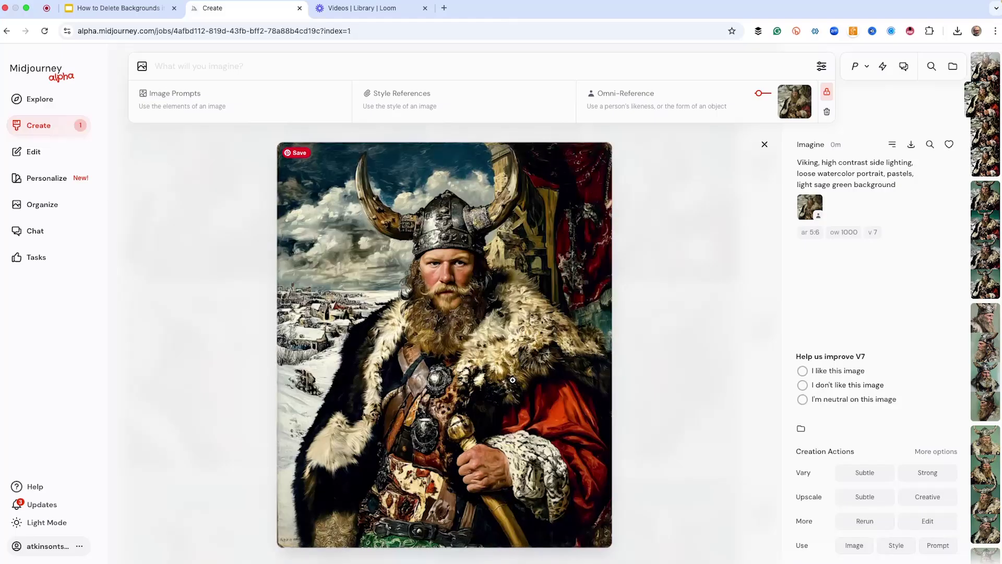
scroll(512, 380, up, 1)
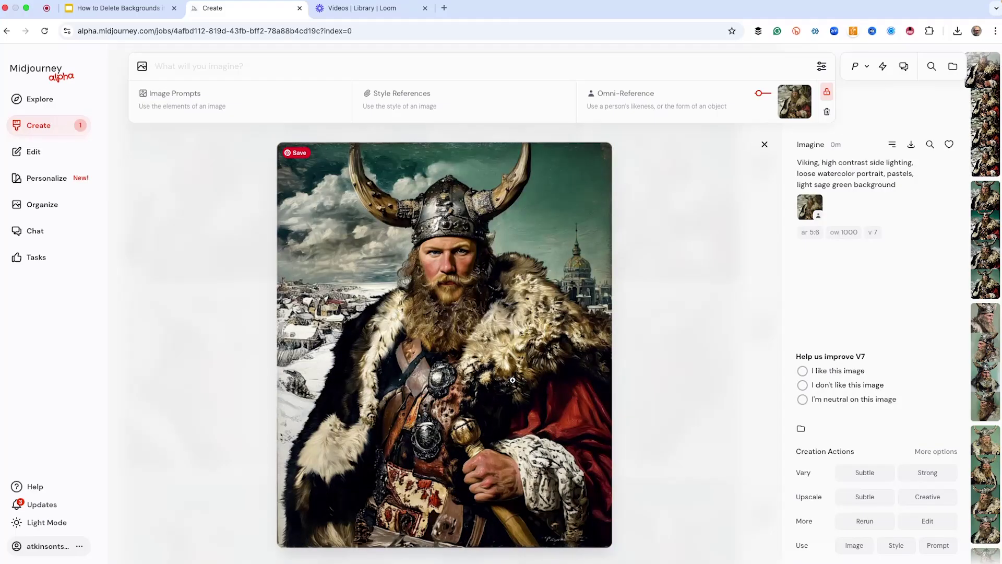
- Page back down to the omni-weight 40 portraits and up again to the first 400 portrait, comparing style against character likeness
scroll(513, 379, down, 3)
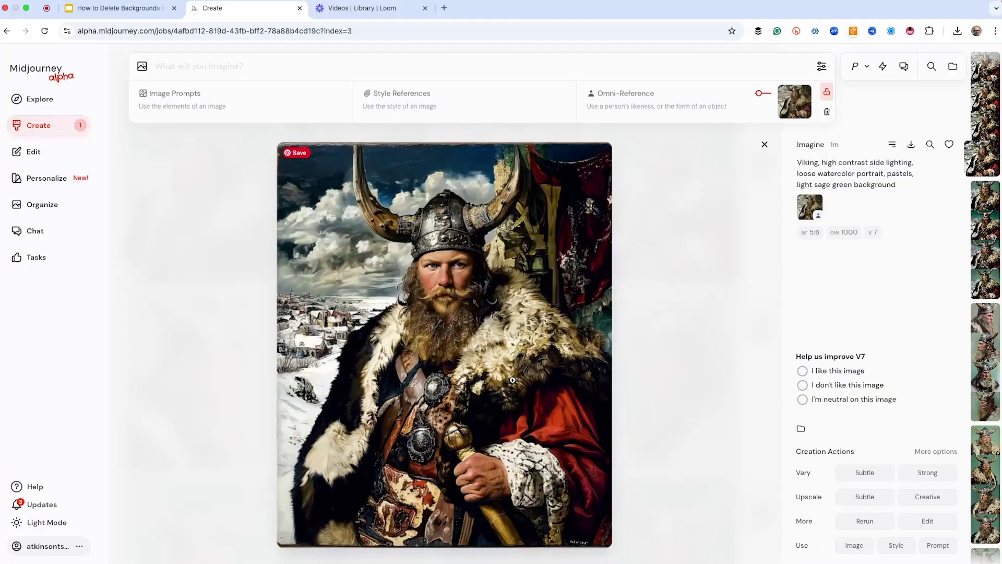
scroll(512, 379, down, 3)
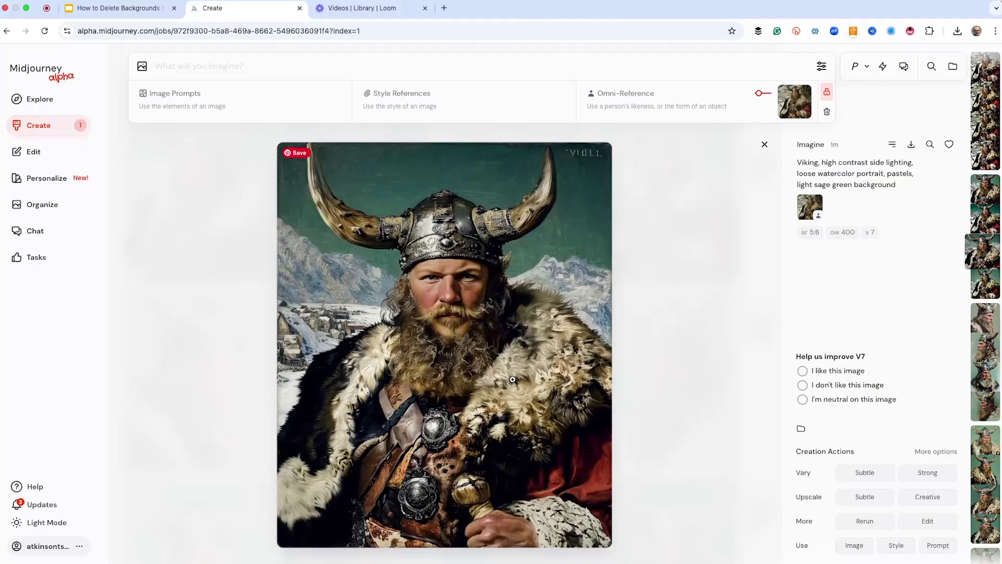
scroll(512, 379, down, 4)
scroll(513, 380, down, 1)
scroll(512, 379, up, 5)
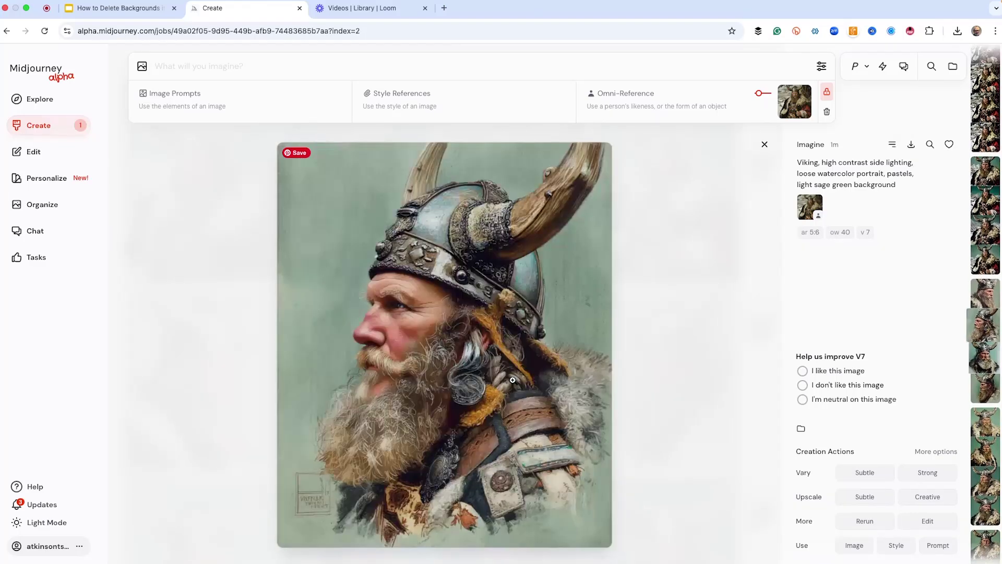
scroll(512, 379, up, 2)
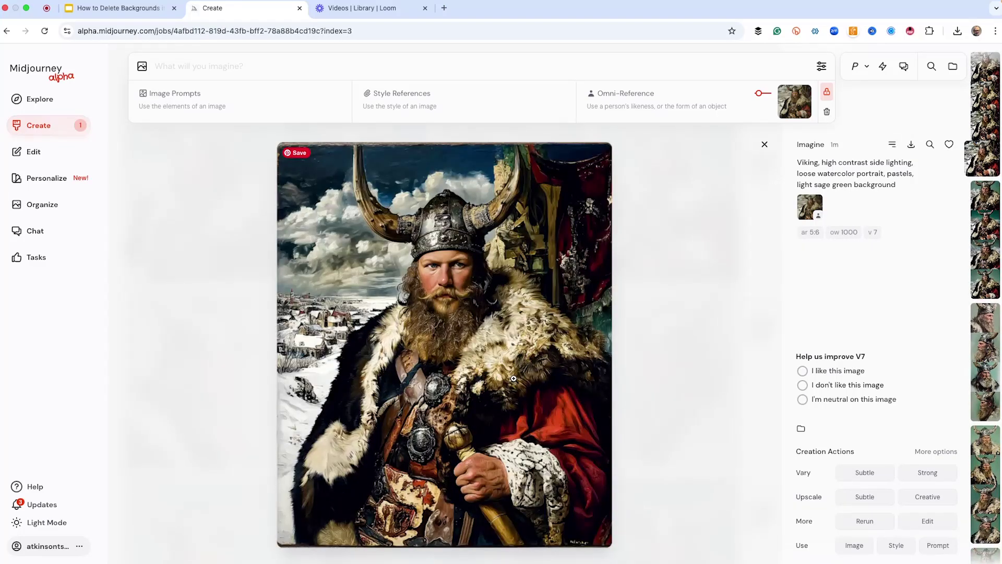
scroll(502, 219, down, 1)
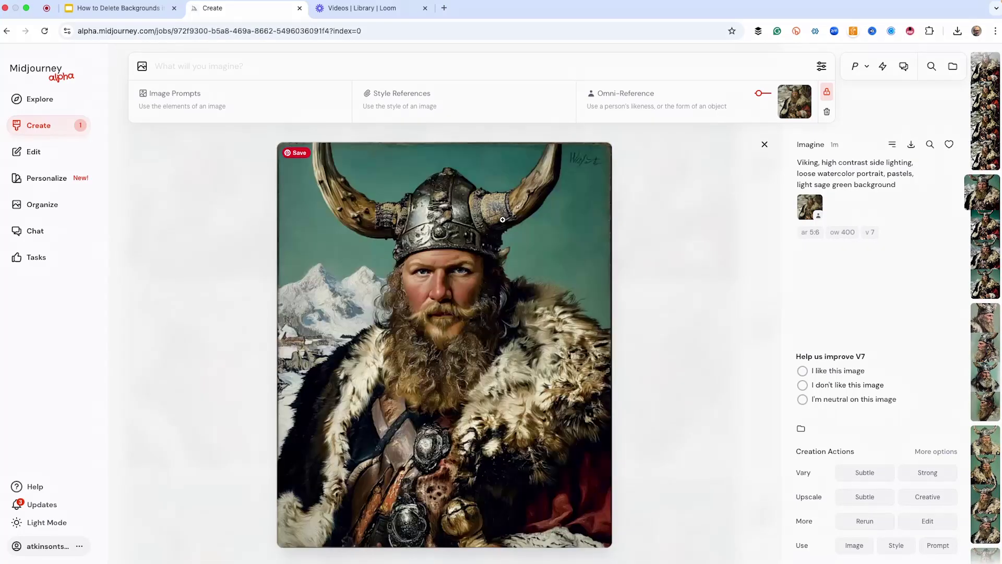
drag(502, 220, 804, 99)
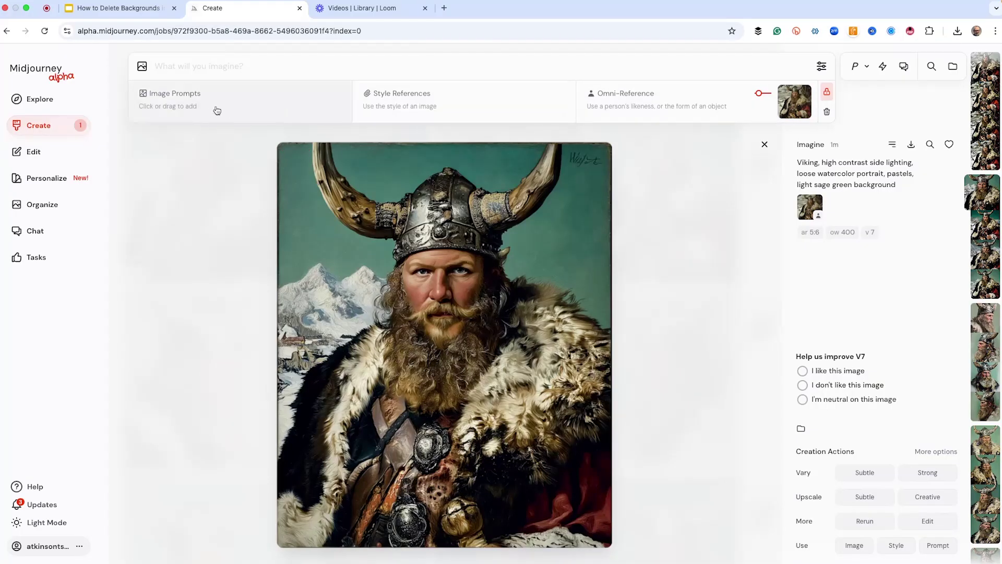